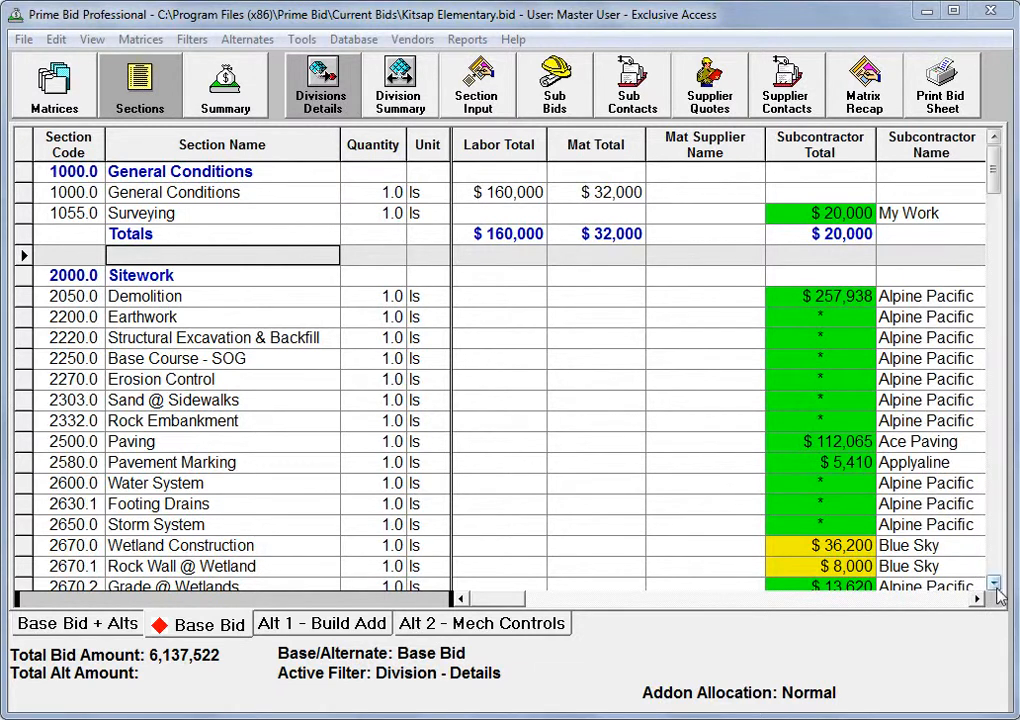
Look through the base bid's sections grouped by division, and view the totals summarized per division
scroll(993, 585, "down", 3)
scroll(993, 585, "down", 6)
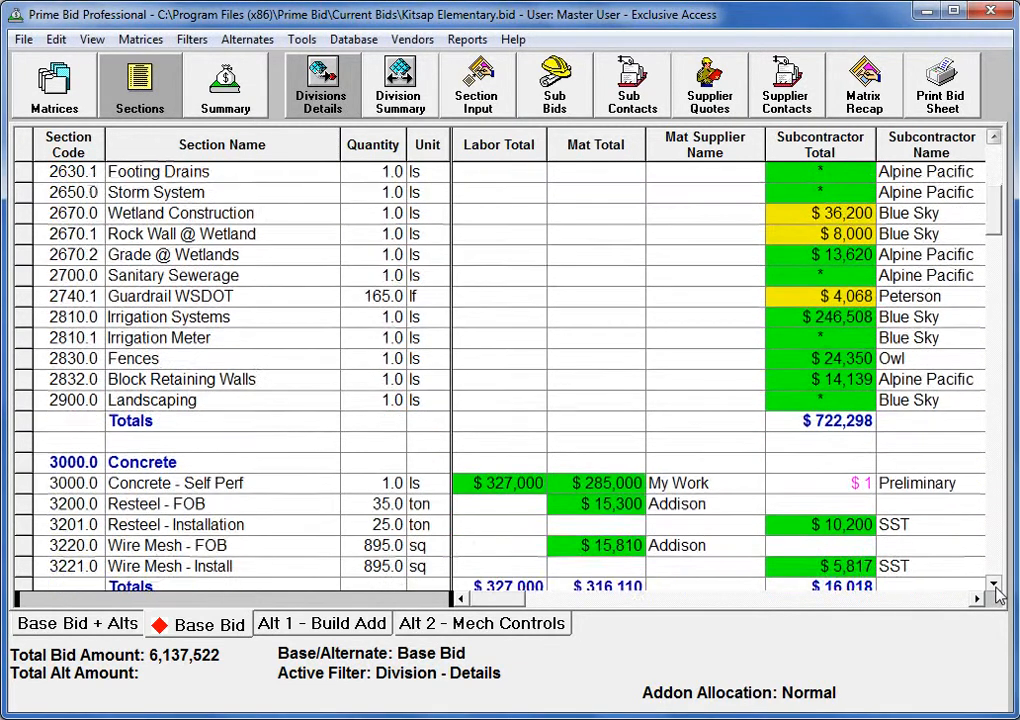
scroll(997, 595, "down", 1)
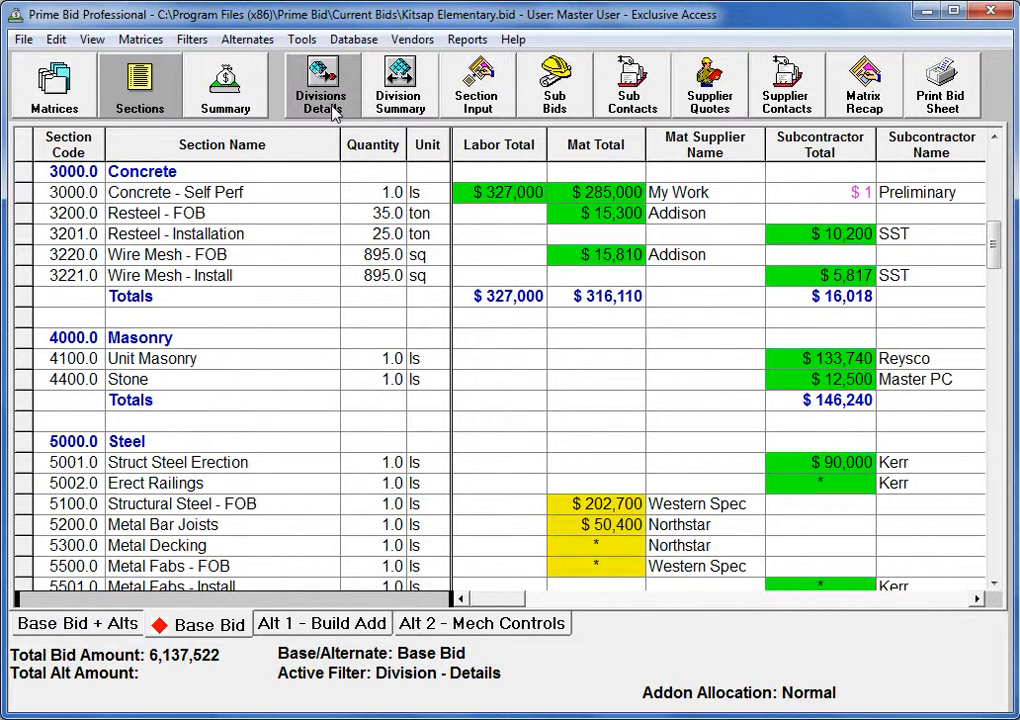
left_click(380, 100)
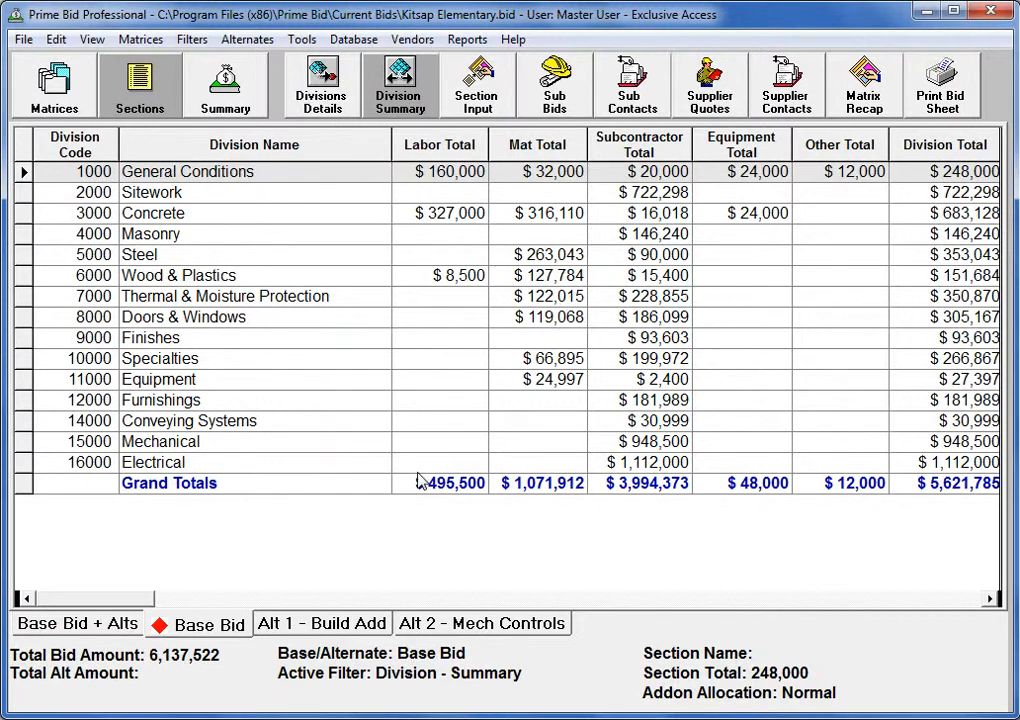
Switch to the section input view and add section 6200 Finish Carpentry in the blank row at the end of the bid sheet
left_click(462, 101)
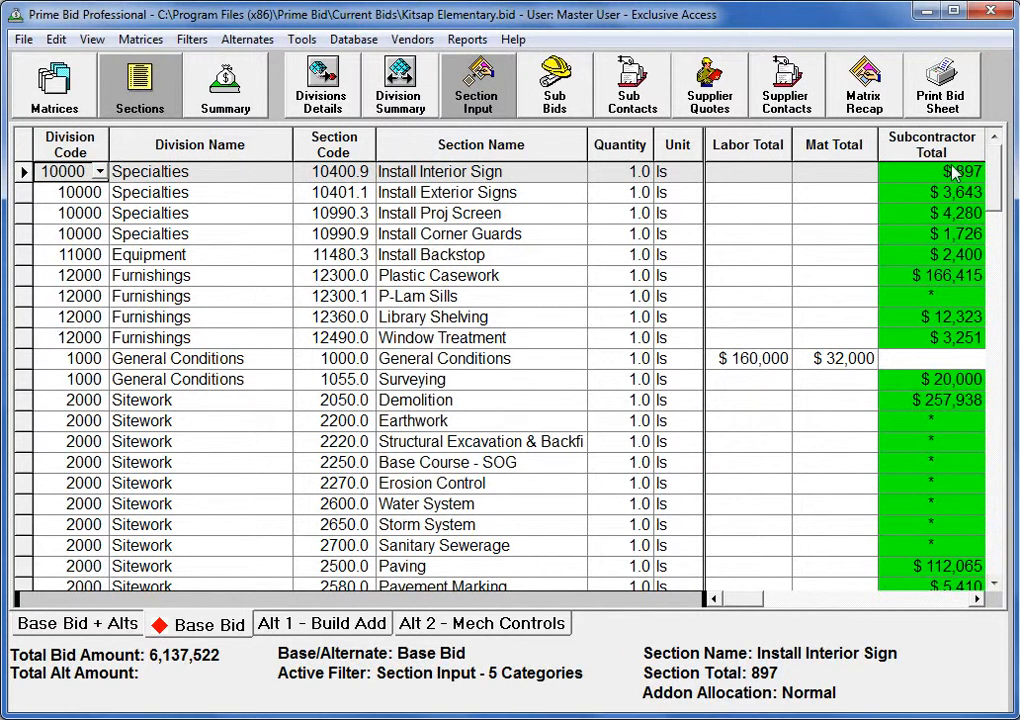
left_click_drag(993, 176, 1003, 548)
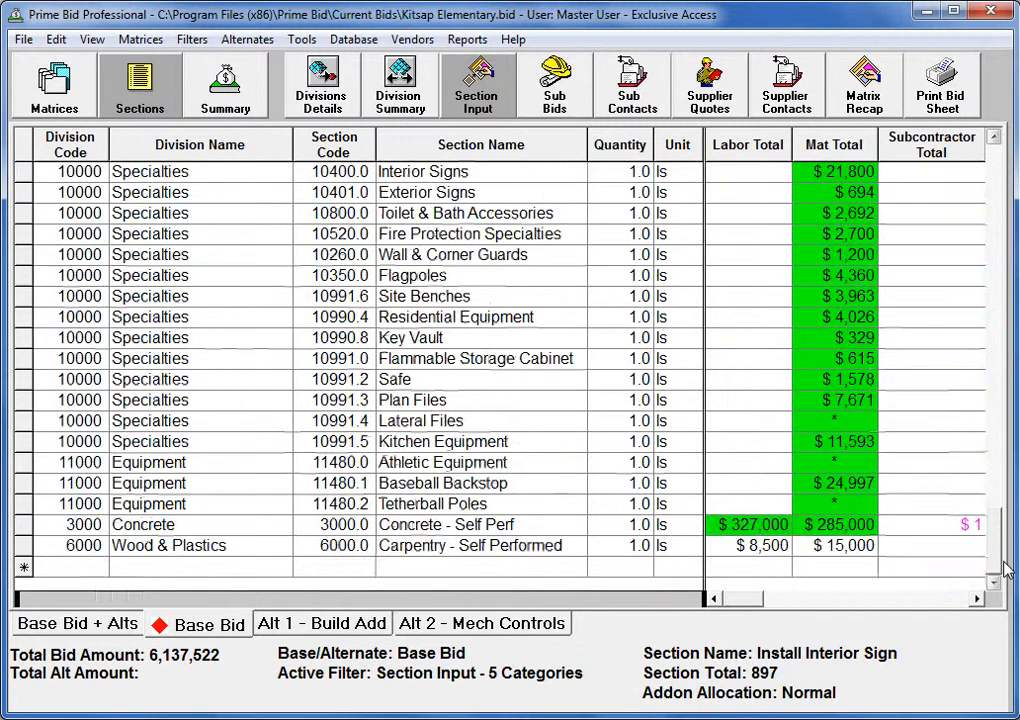
left_click(336, 572)
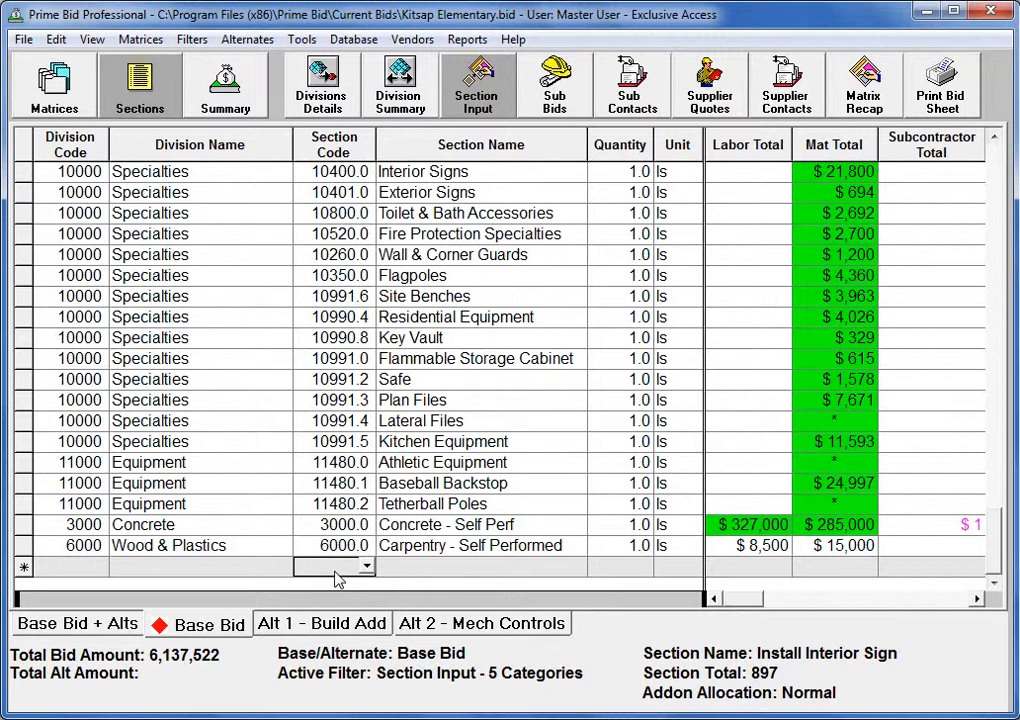
type("62")
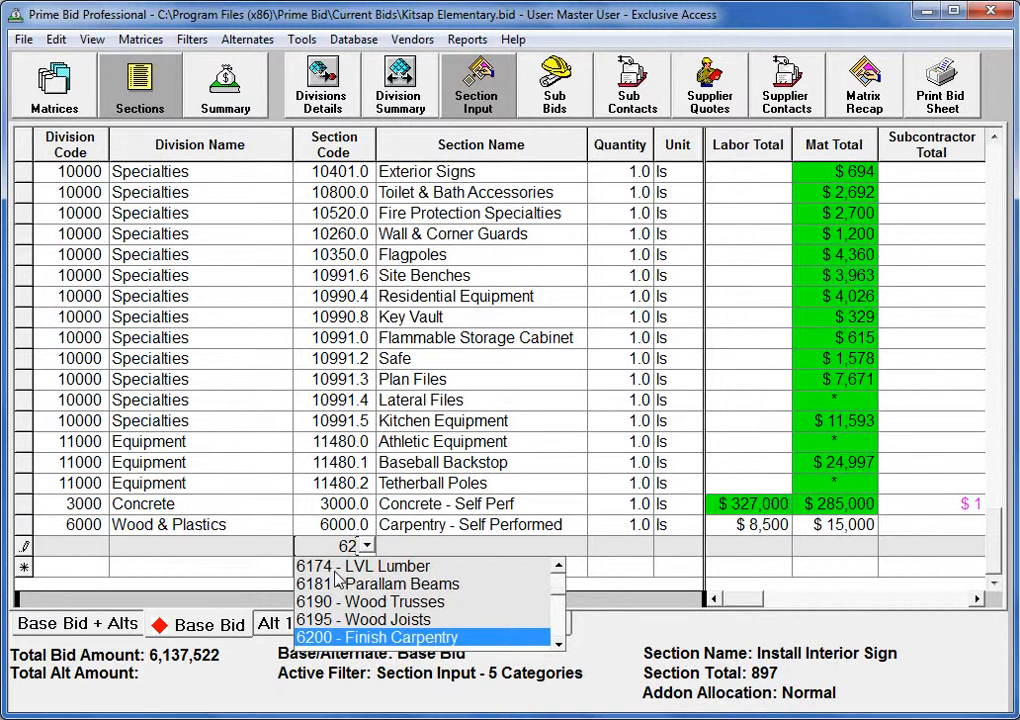
key("Return")
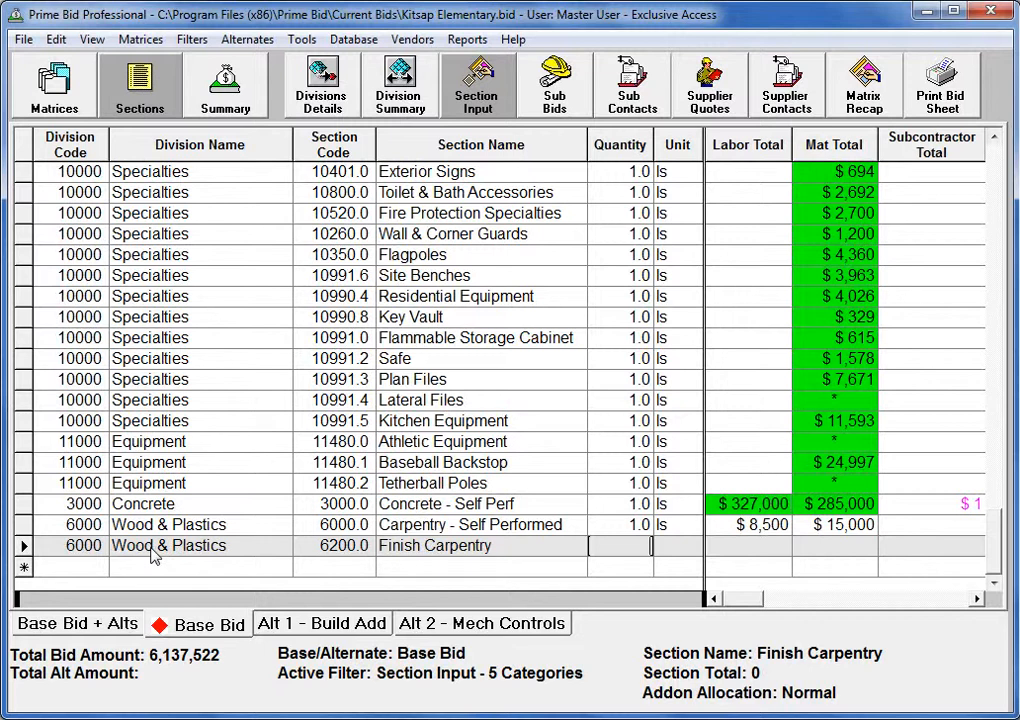
Give the Finish Carpentry section a quantity of 1 ls, a labor total of 10000 and a material total of 15000
type("1")
key("Tab")
type("ls")
key("Tab")
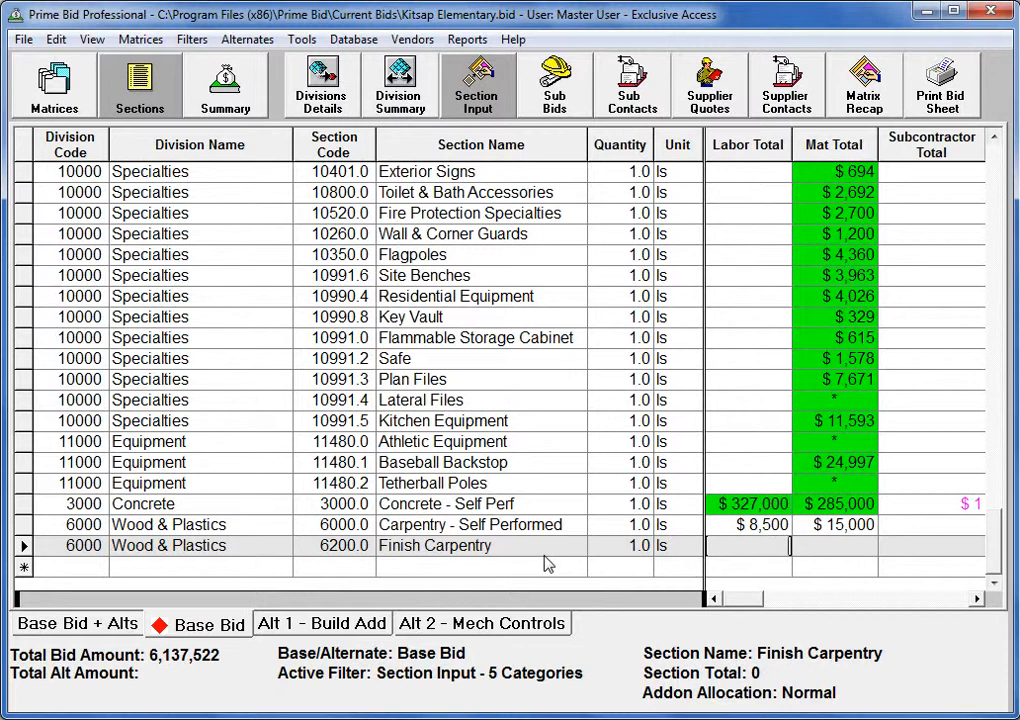
type("10000")
key("Tab")
type("15000")
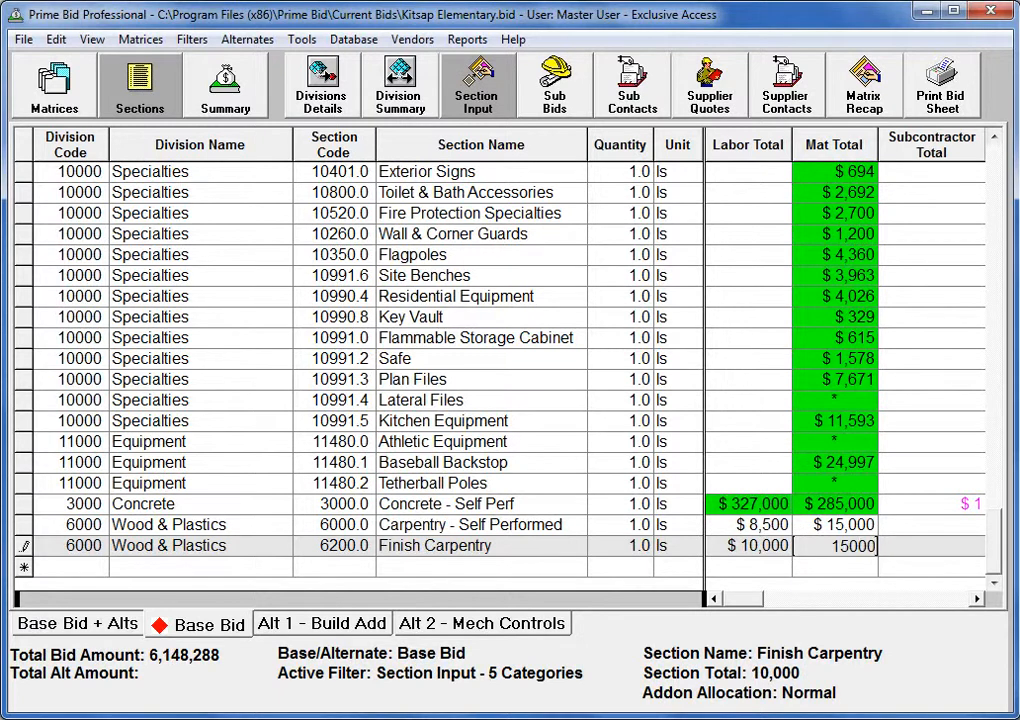
key("Tab")
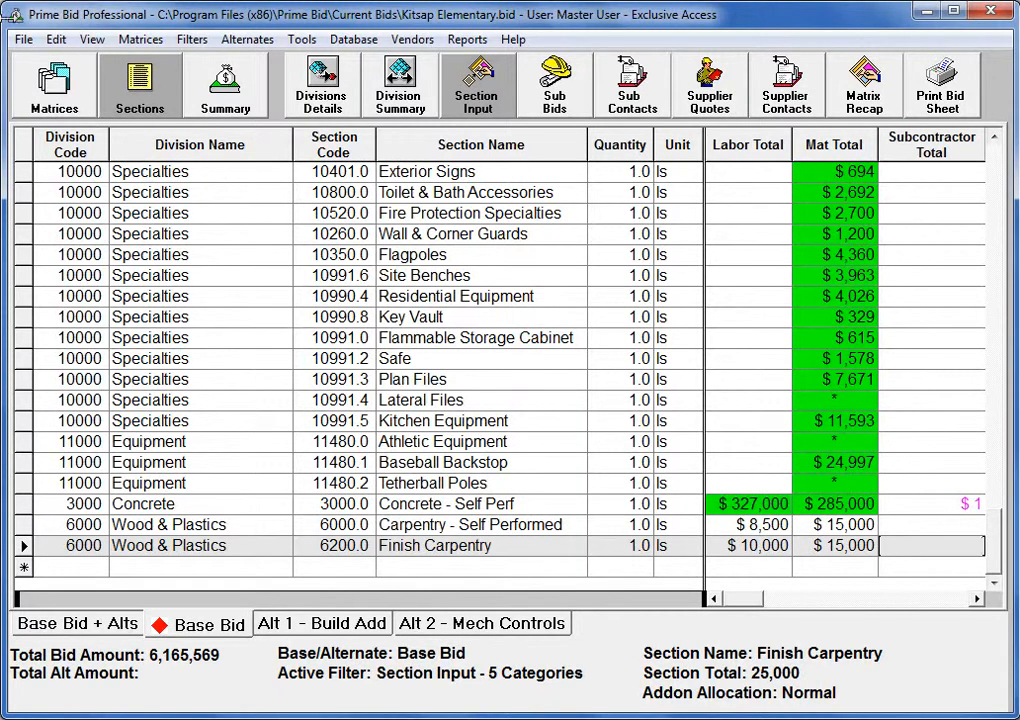
left_click(23, 40)
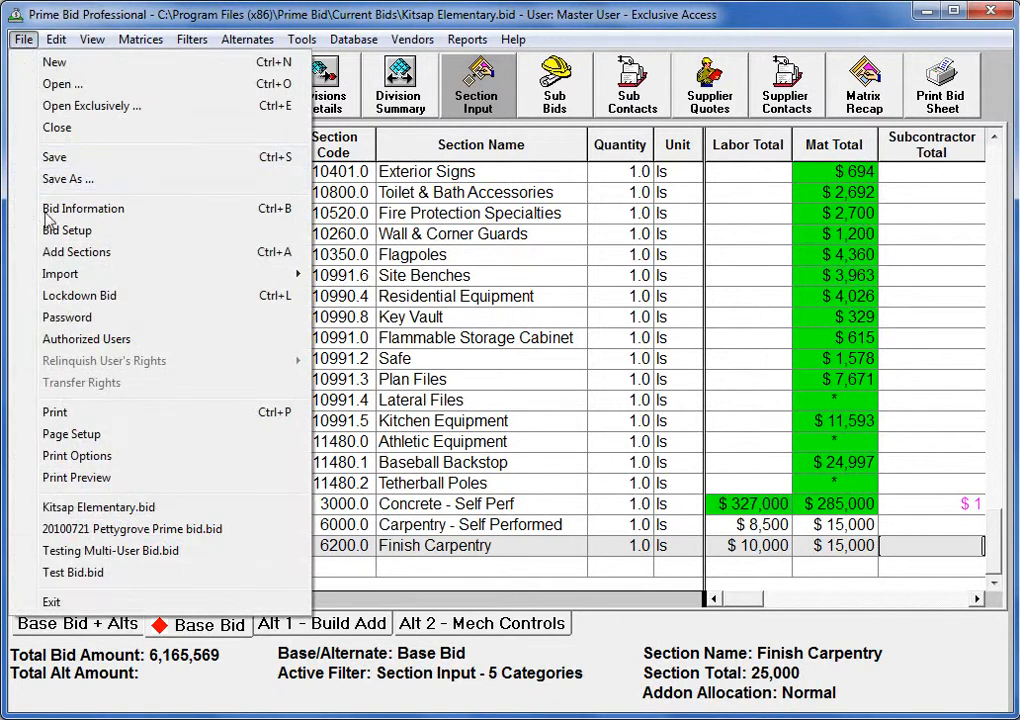
mouse_move(50, 278)
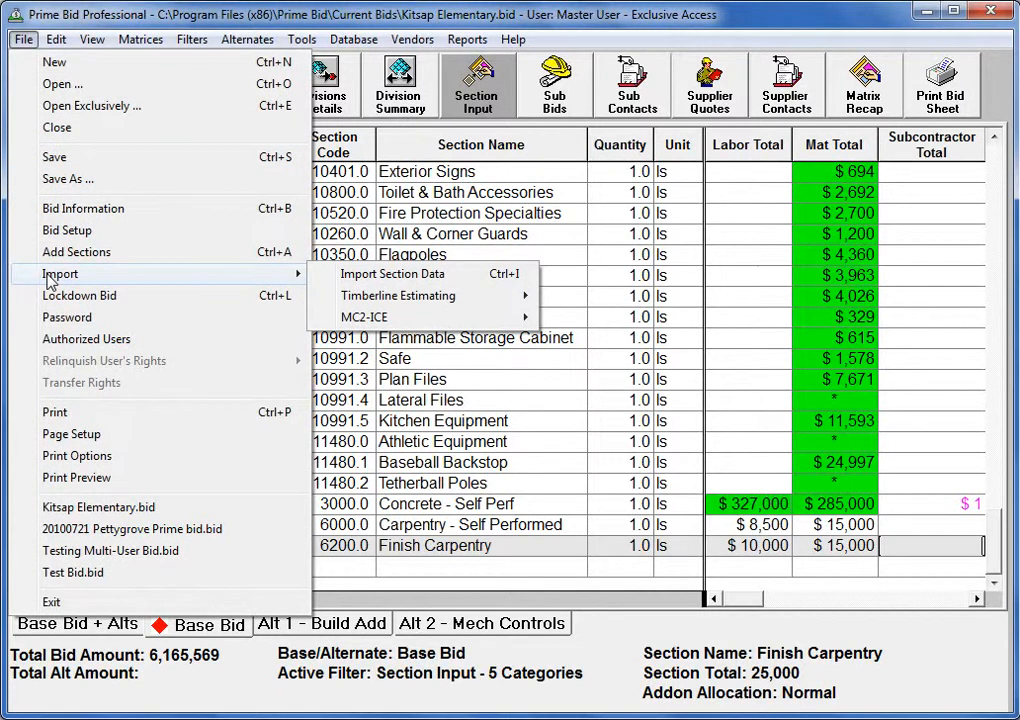
mouse_move(346, 311)
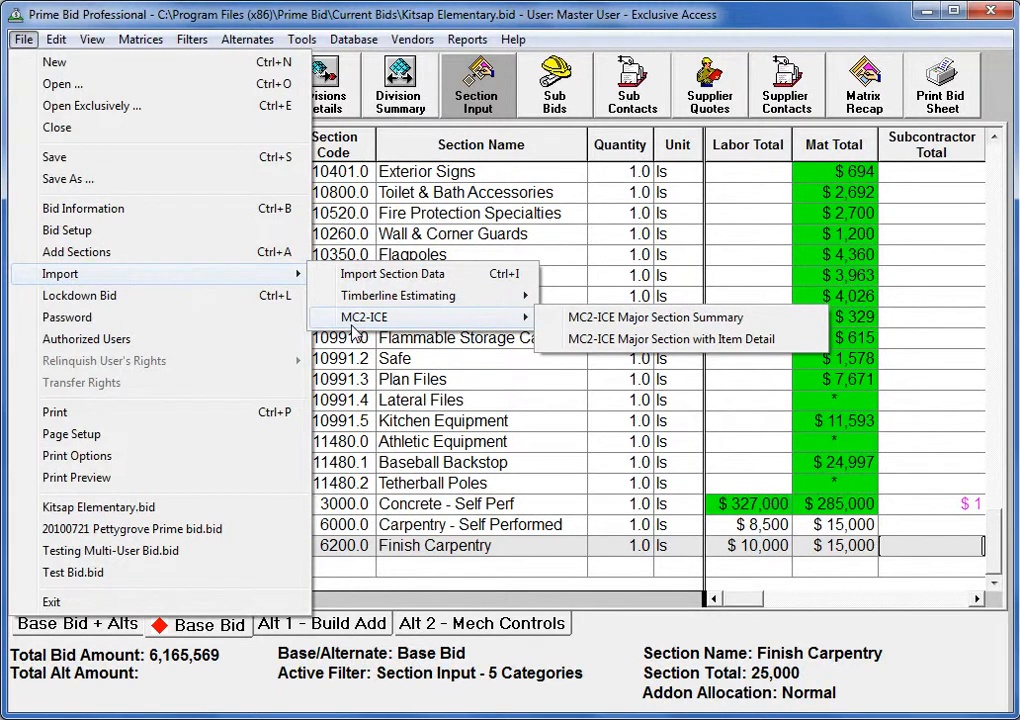
left_click(393, 375)
left_click(393, 362)
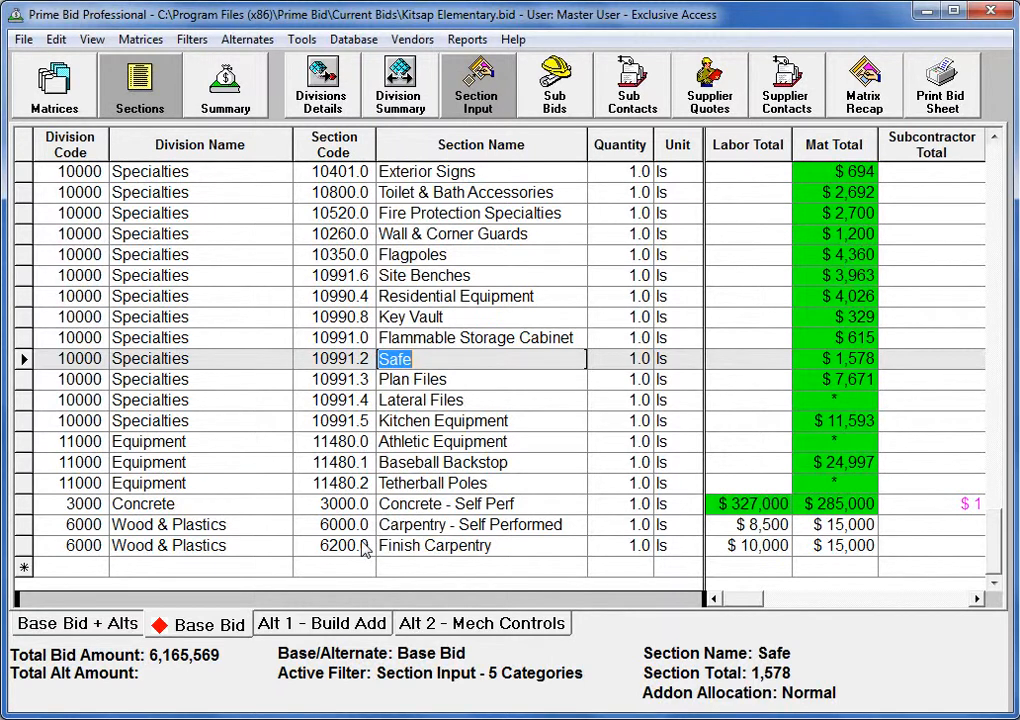
Rename the Finish Carpentry section to "Finish Carpentry Main Floor"
left_click(422, 550)
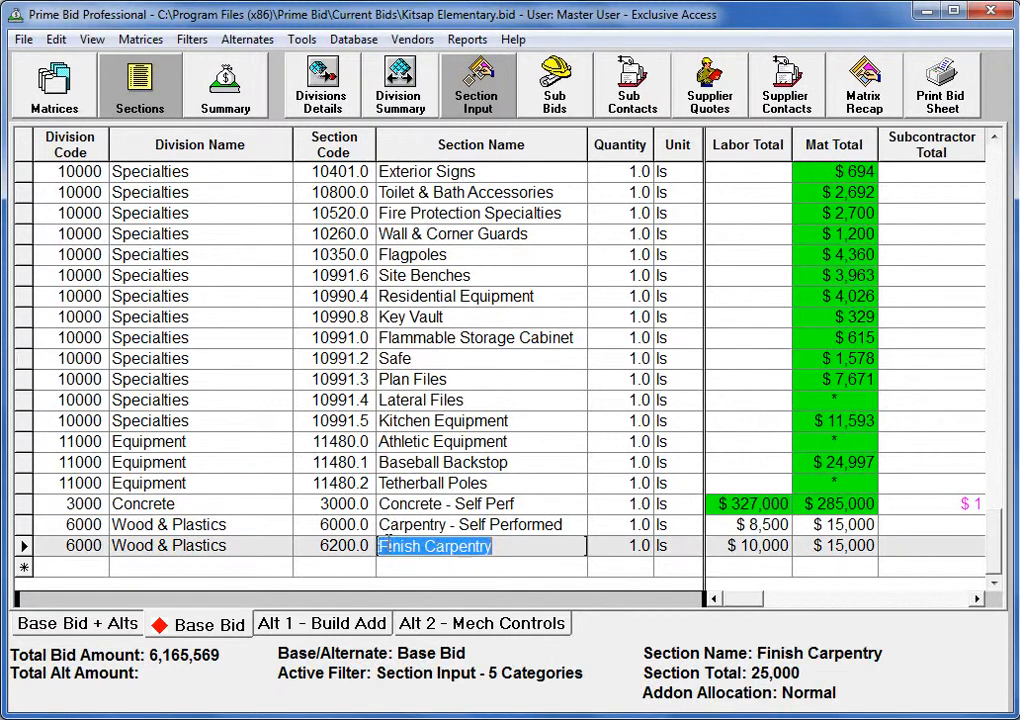
left_click(485, 546)
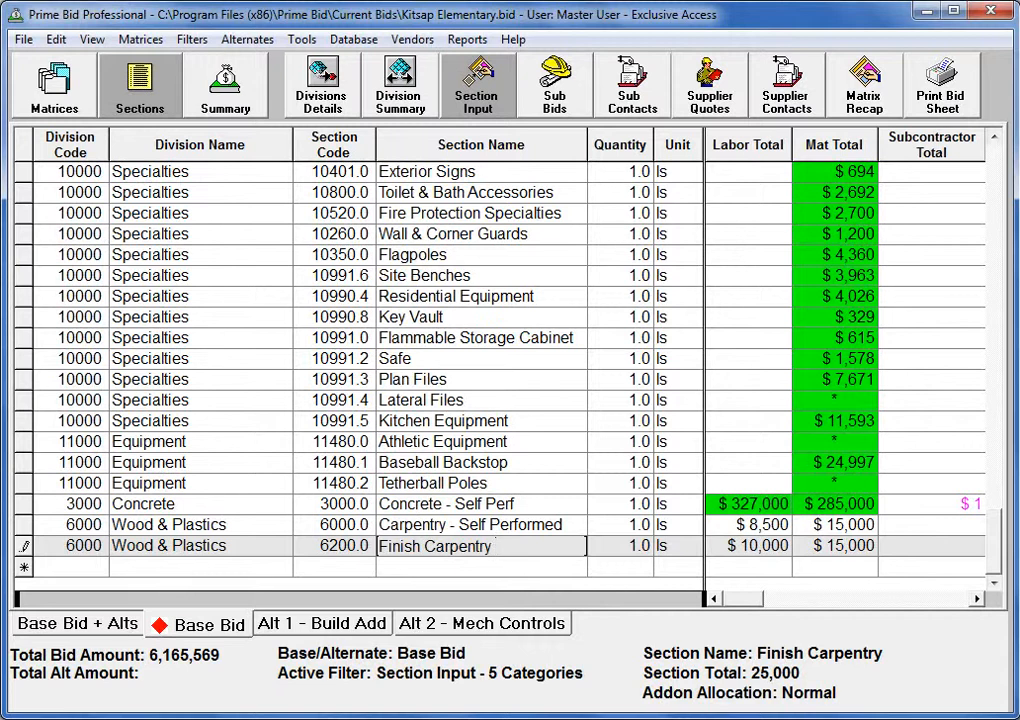
type("Main Floor")
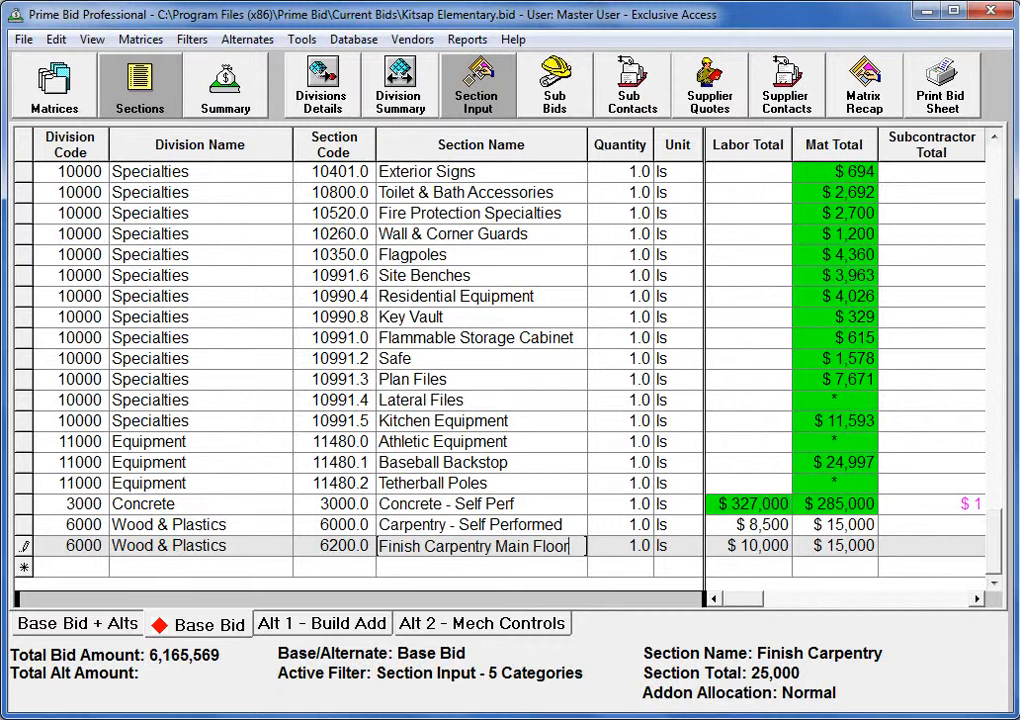
key("Tab")
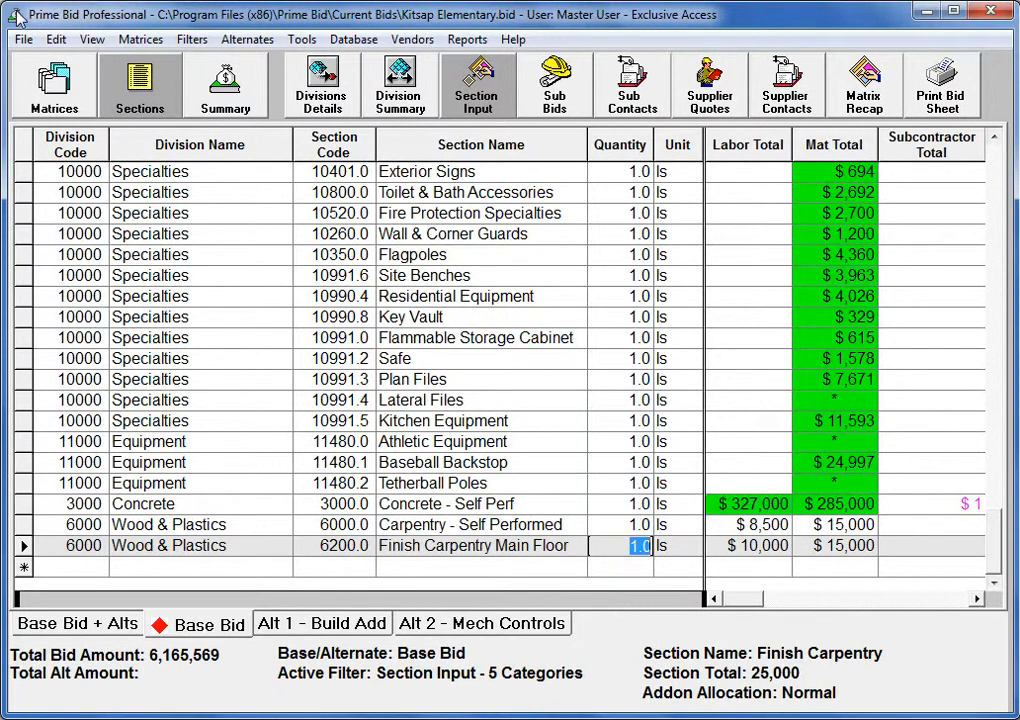
Start adding sections to the bid sheet, choosing 9900 - Painting and 9950 - Wall Coverings from division 9000 - Finishes
left_click(23, 42)
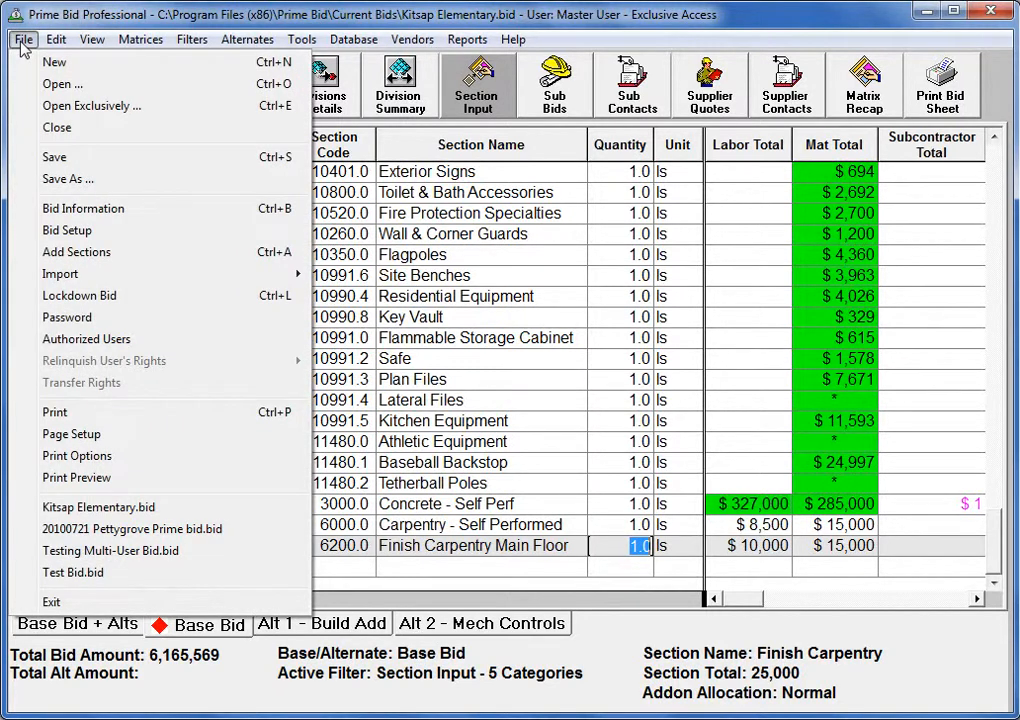
left_click(72, 257)
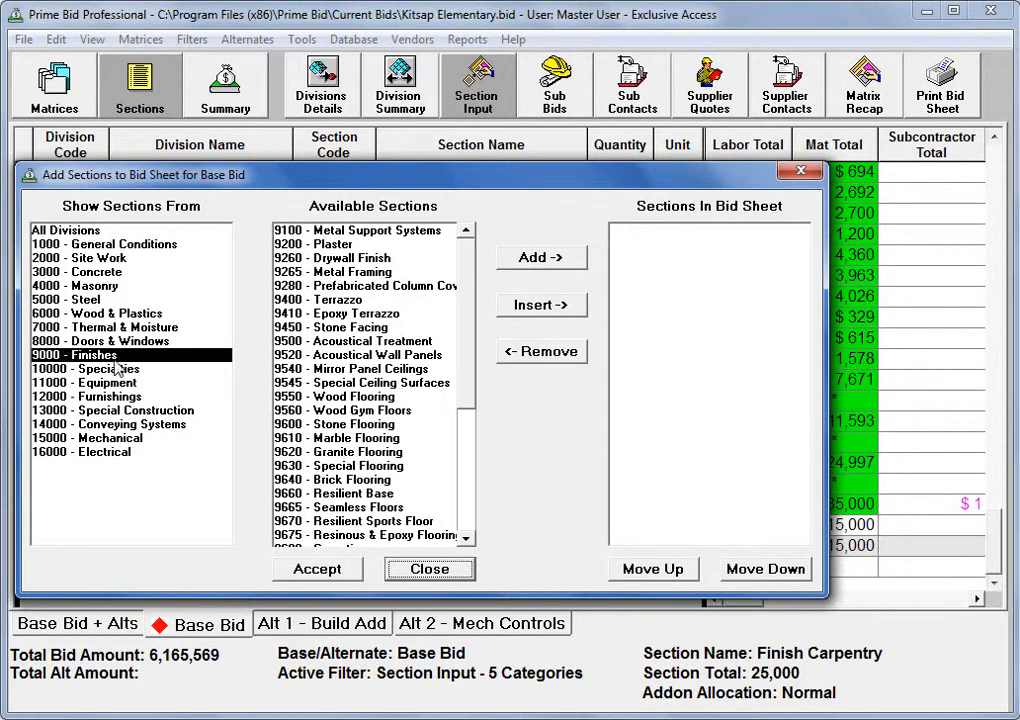
left_click(470, 507)
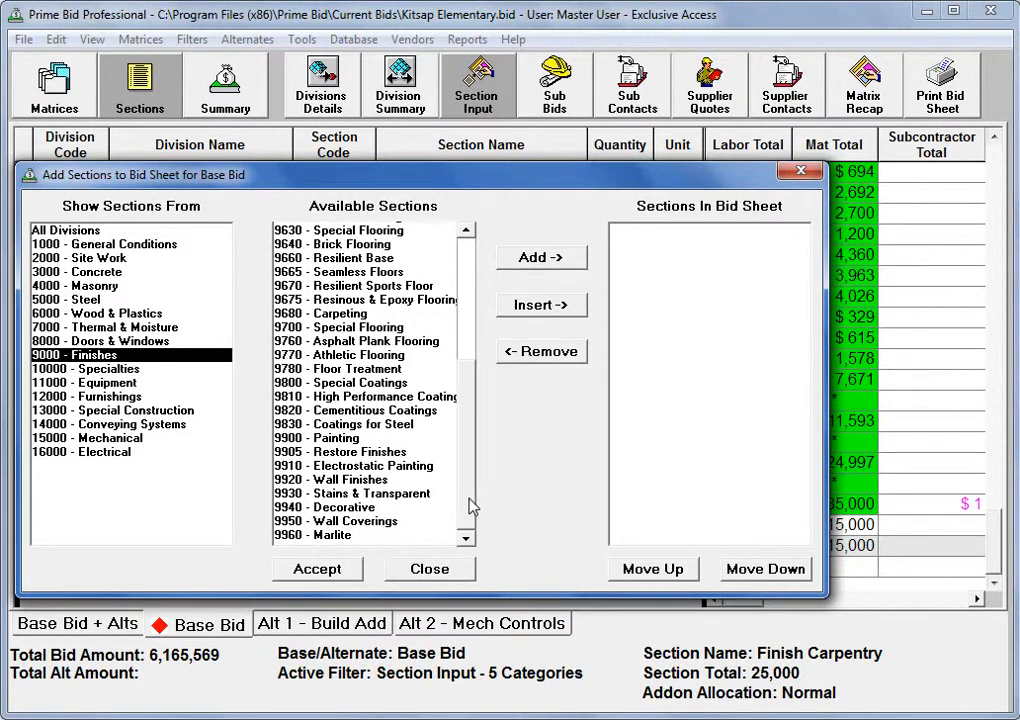
left_click(340, 441)
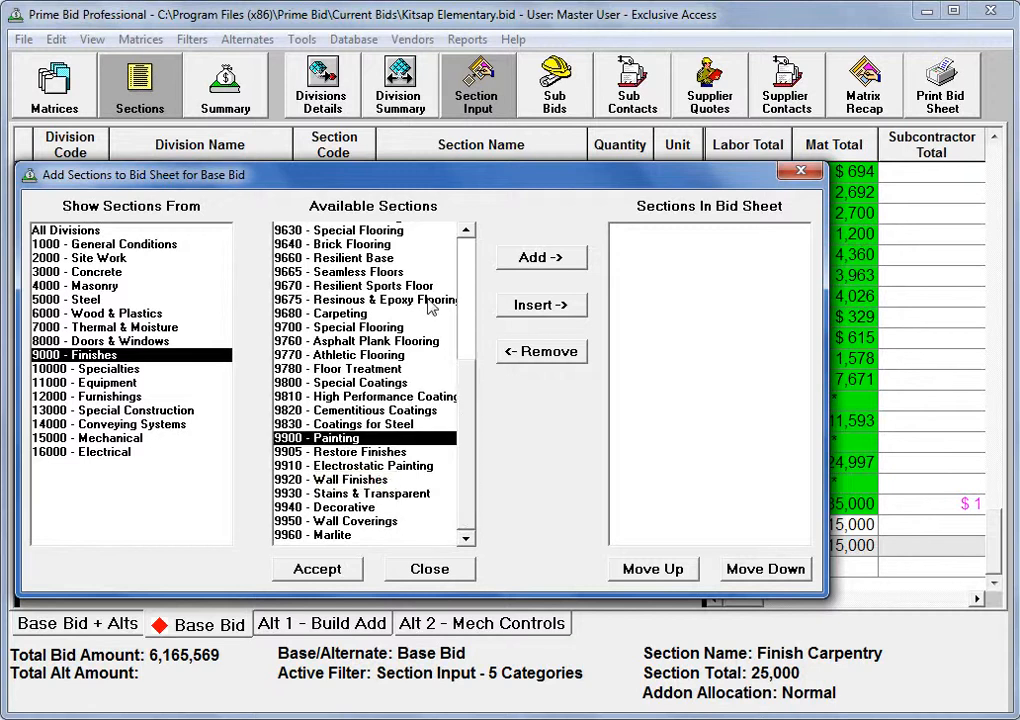
left_click(533, 257)
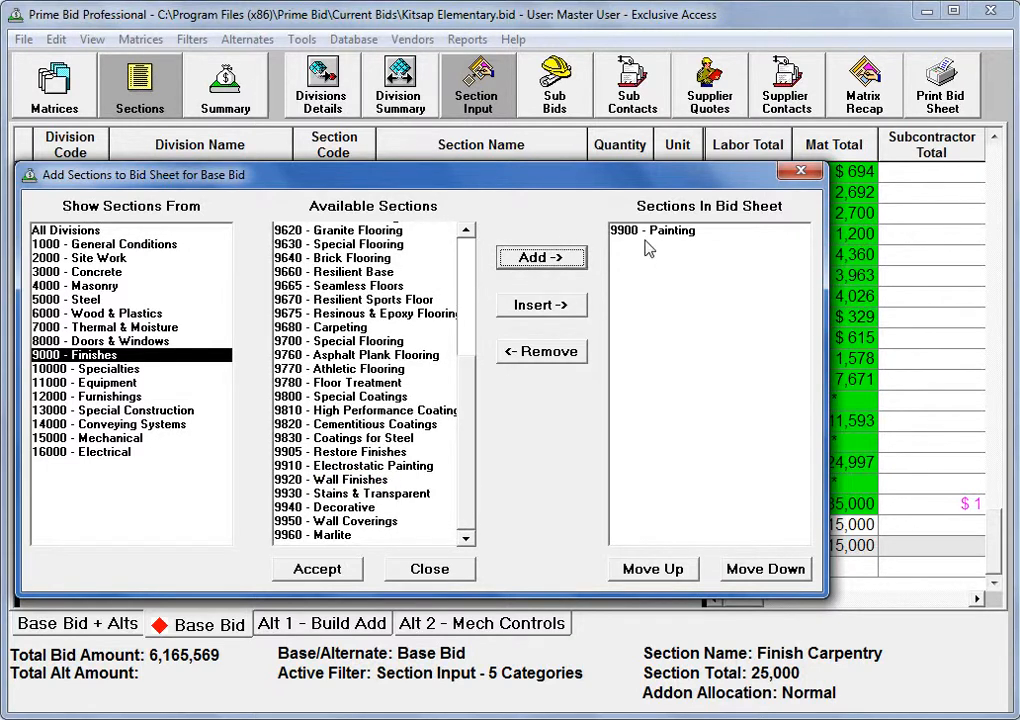
left_click(333, 527)
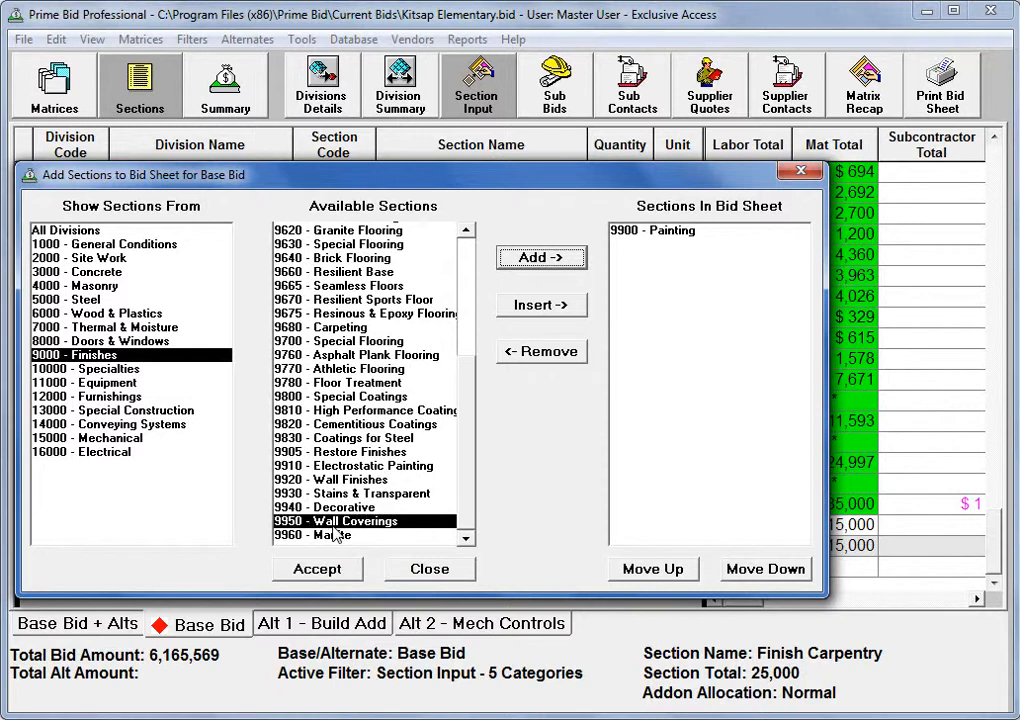
double_click(334, 527)
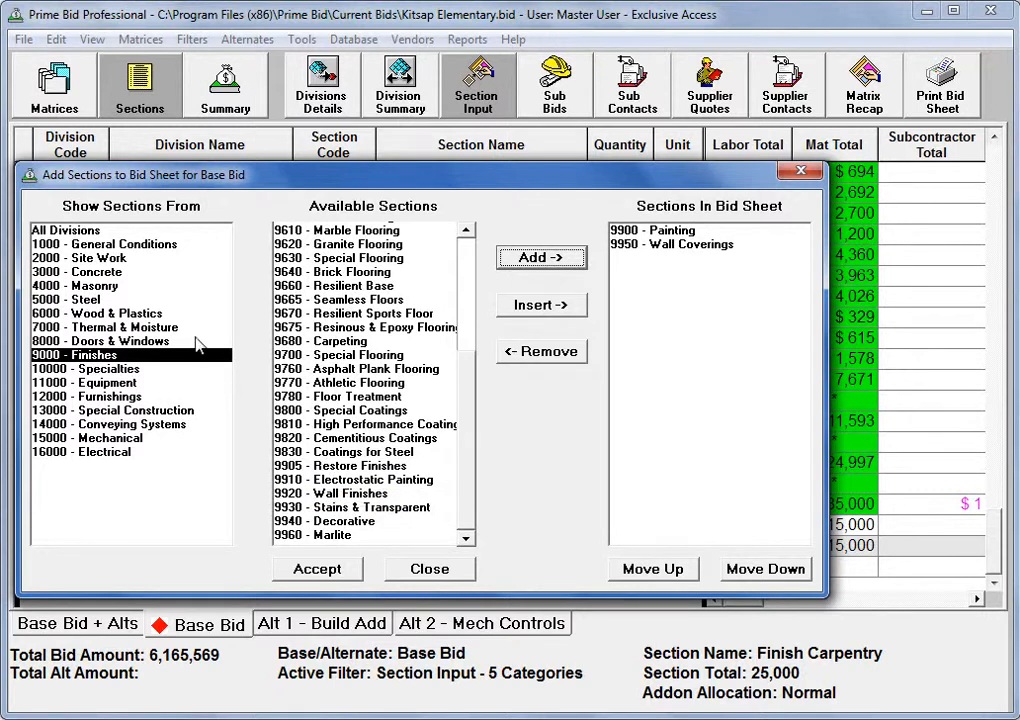
Include 7180 - Water Repellants from division 7000 - Thermal & Moisture and accept the chosen sections into the bid sheet
left_click(145, 330)
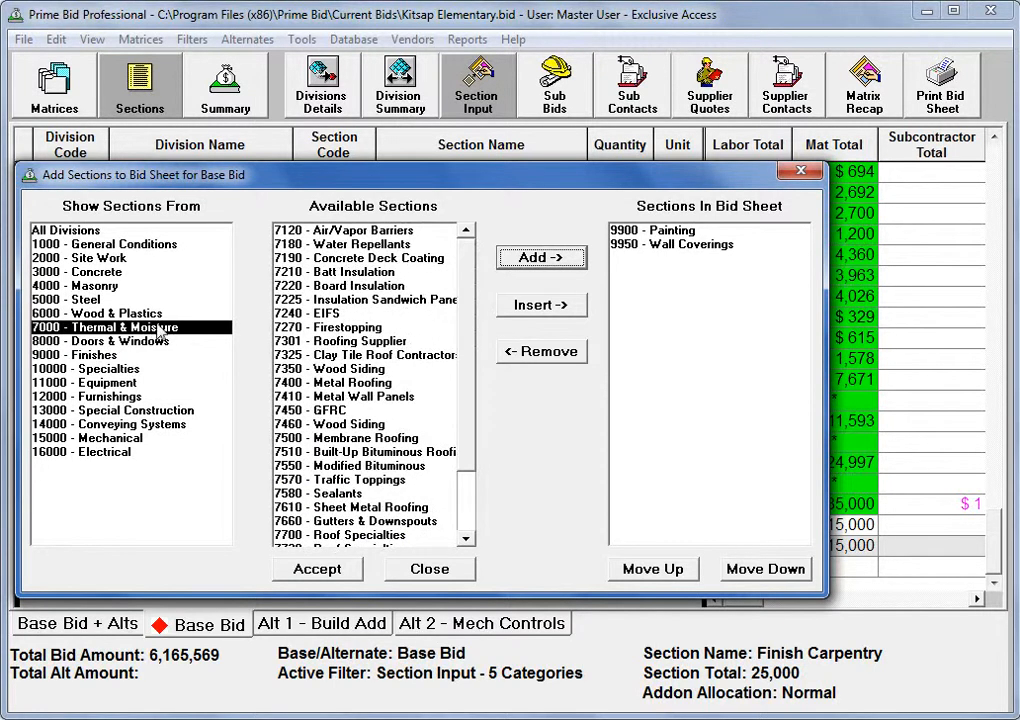
double_click(295, 245)
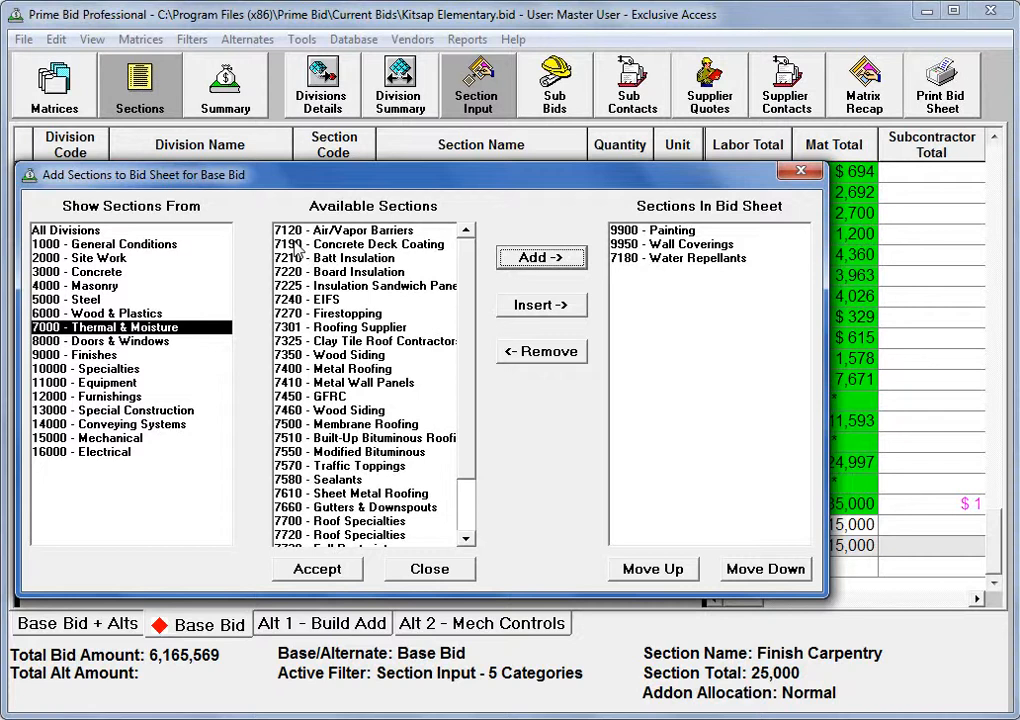
left_click(336, 568)
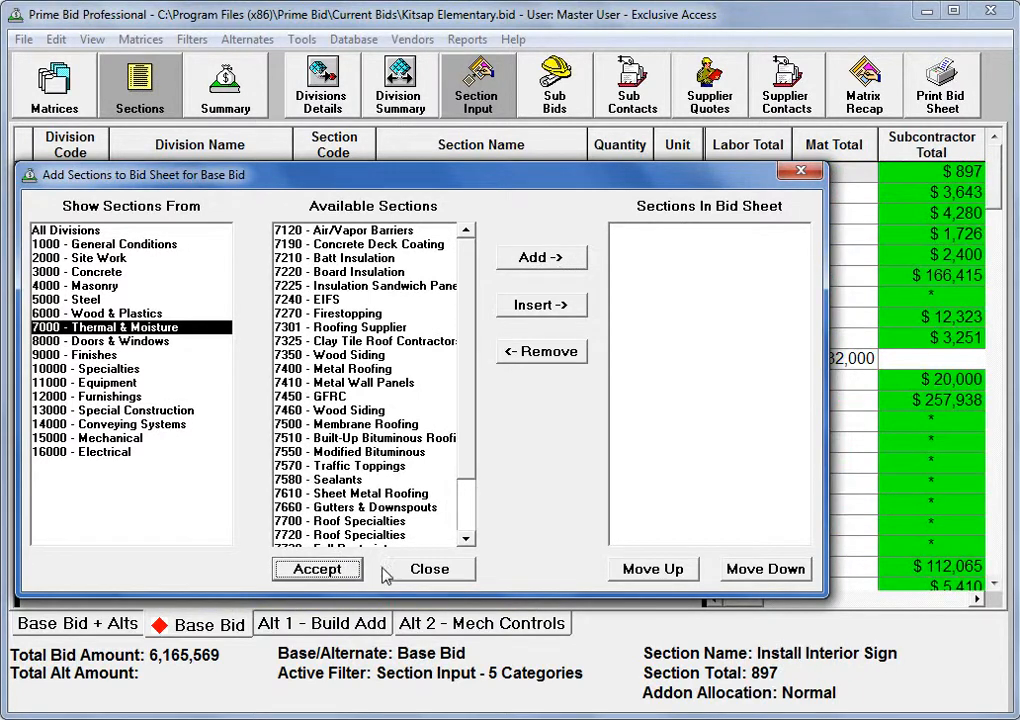
left_click(410, 576)
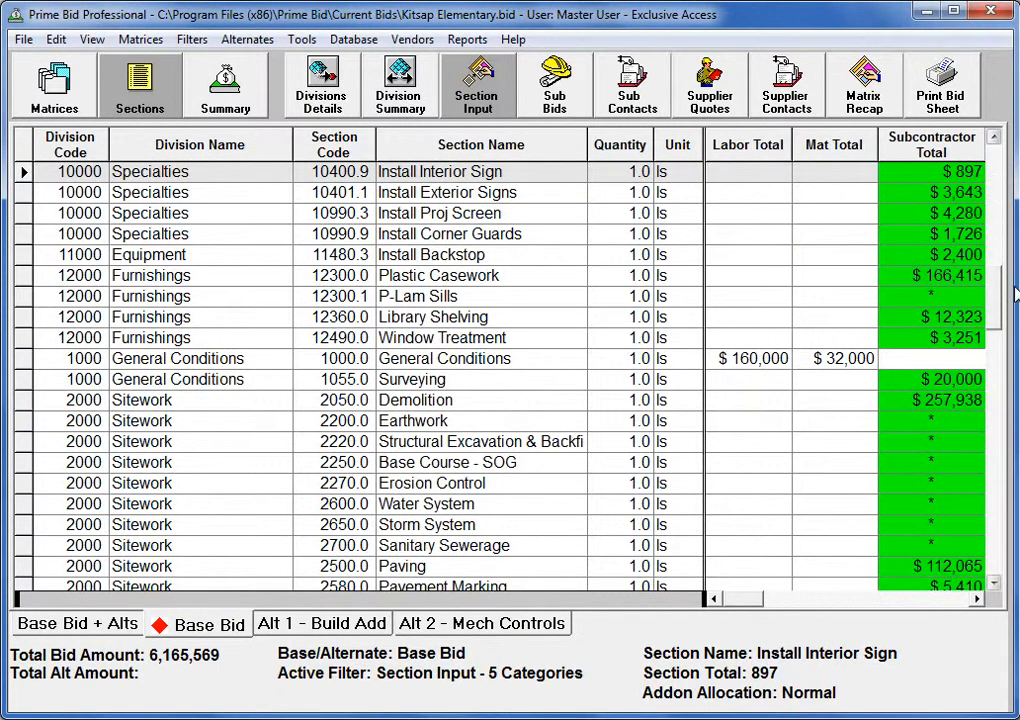
Enter subcontractor totals of 75000 for Painting, 25000 for Wall Coverings and 15000 for Water Repellants
scroll(807, 425, "down", 10)
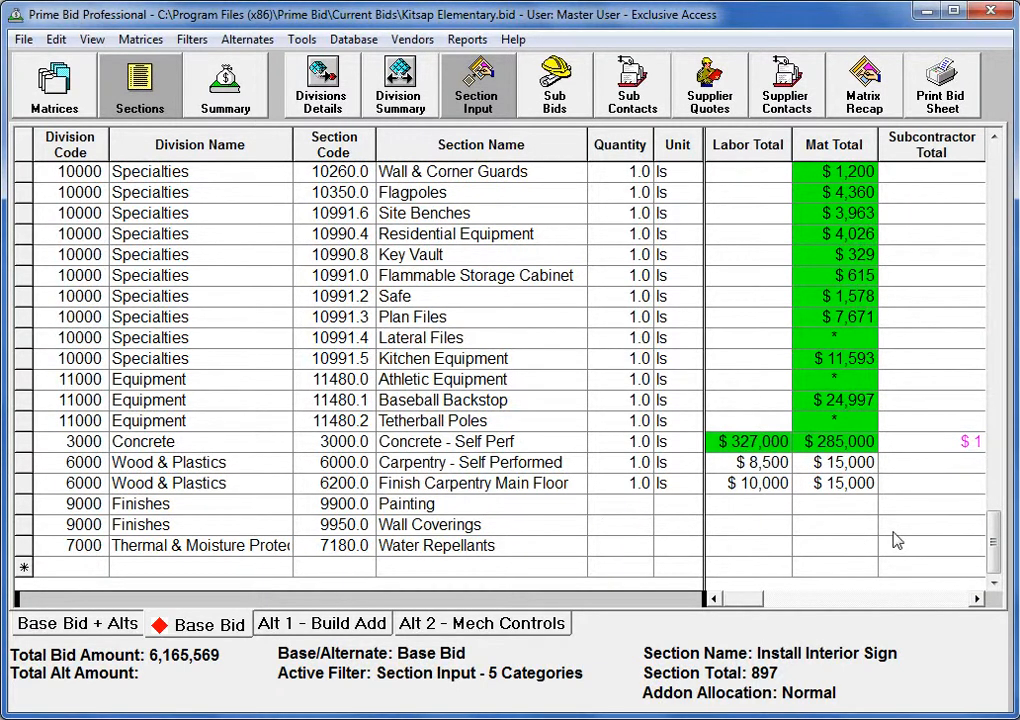
left_click(920, 505)
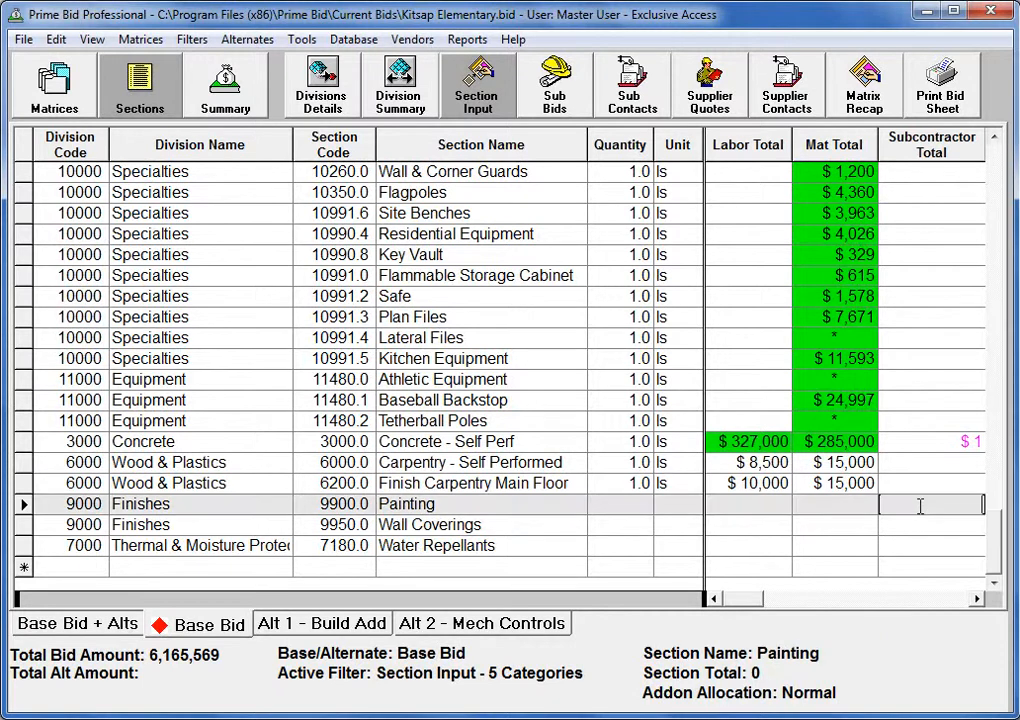
type("75000")
key("Return")
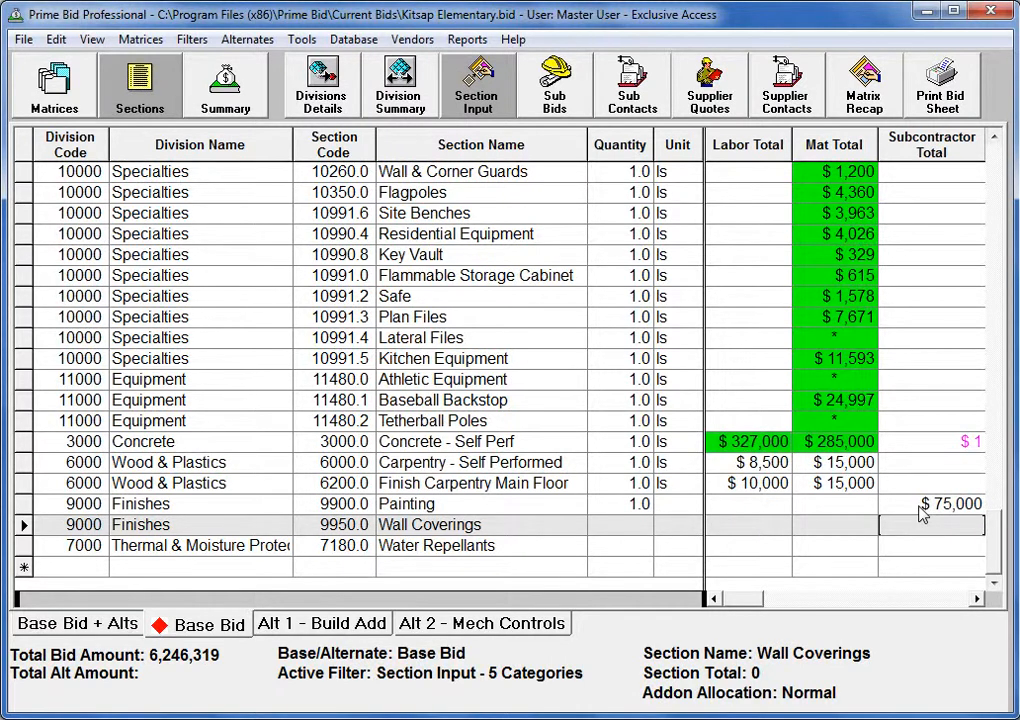
type("25000")
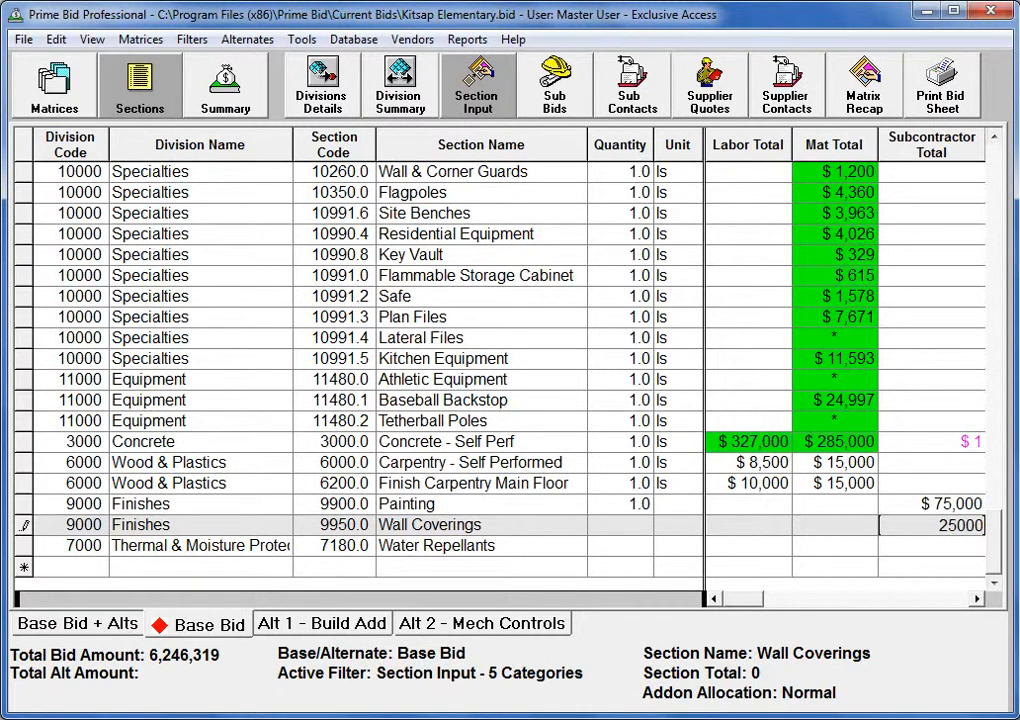
key("Return")
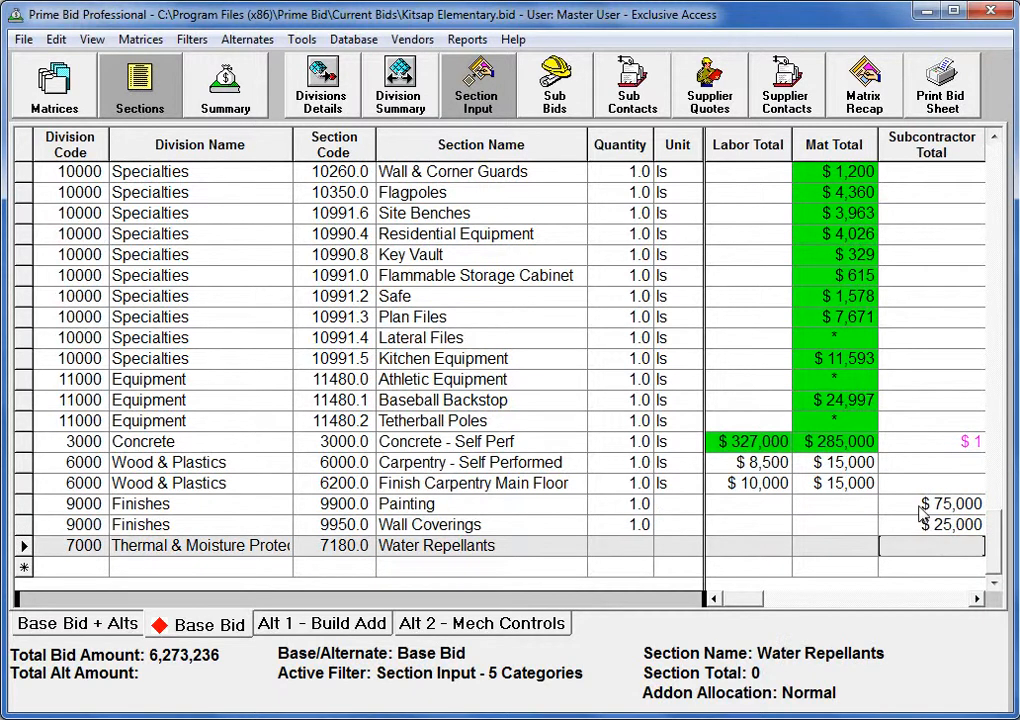
type("15000")
key("Up")
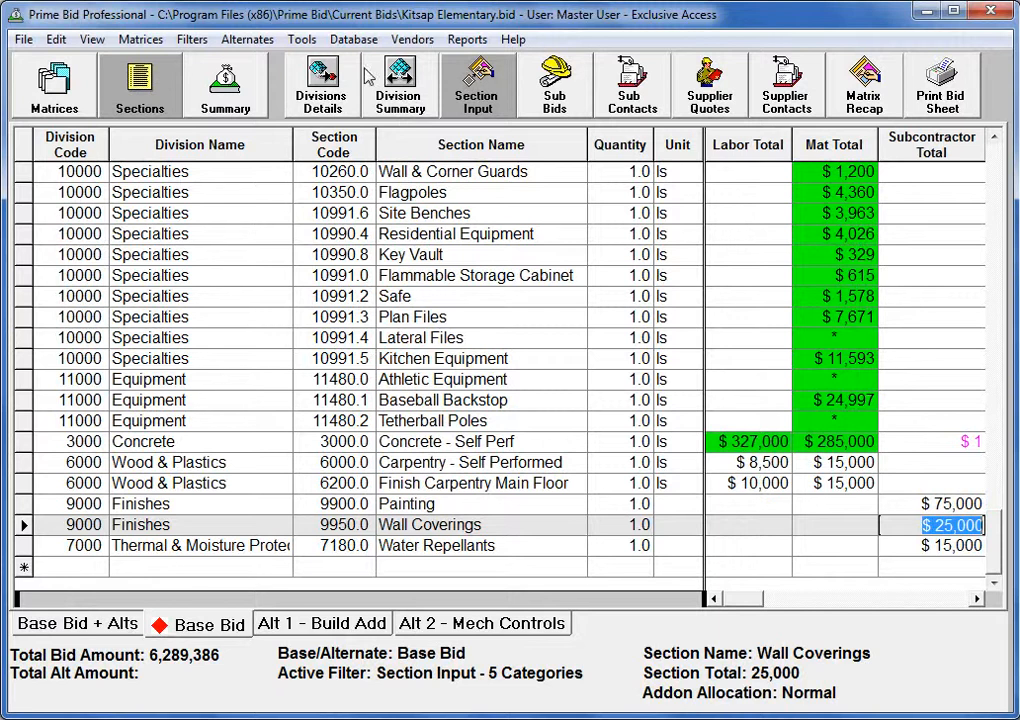
Switch the base bid to the Matrix Recap view and examine section totals and vendors by matrix, from Surveying through Masonry
left_click(200, 42)
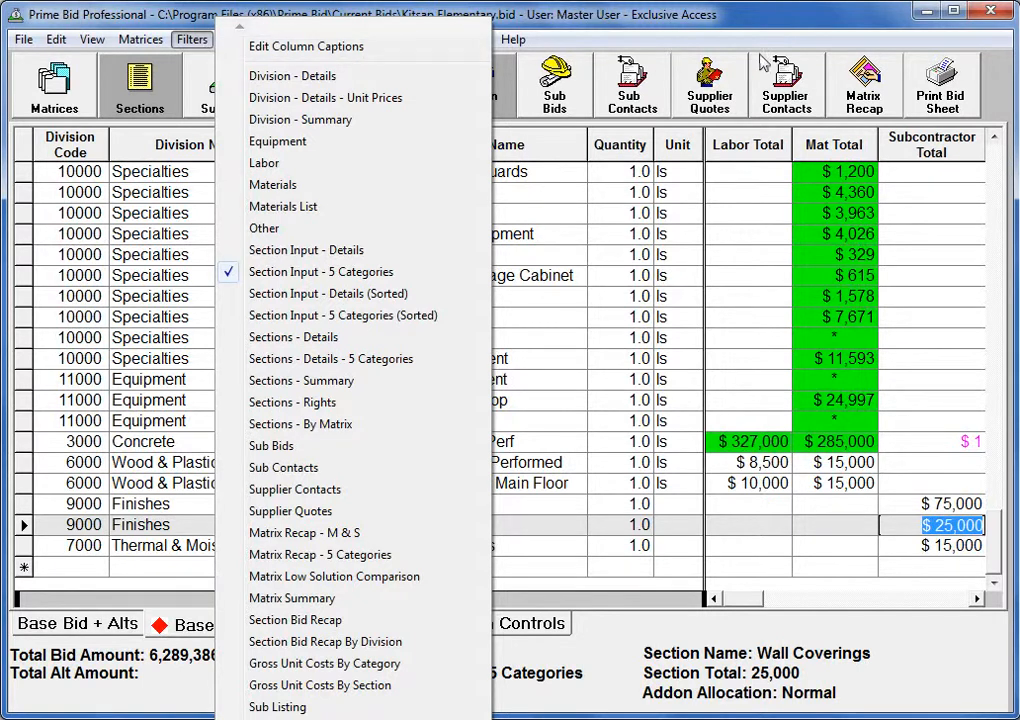
left_click(862, 82)
left_click(862, 82)
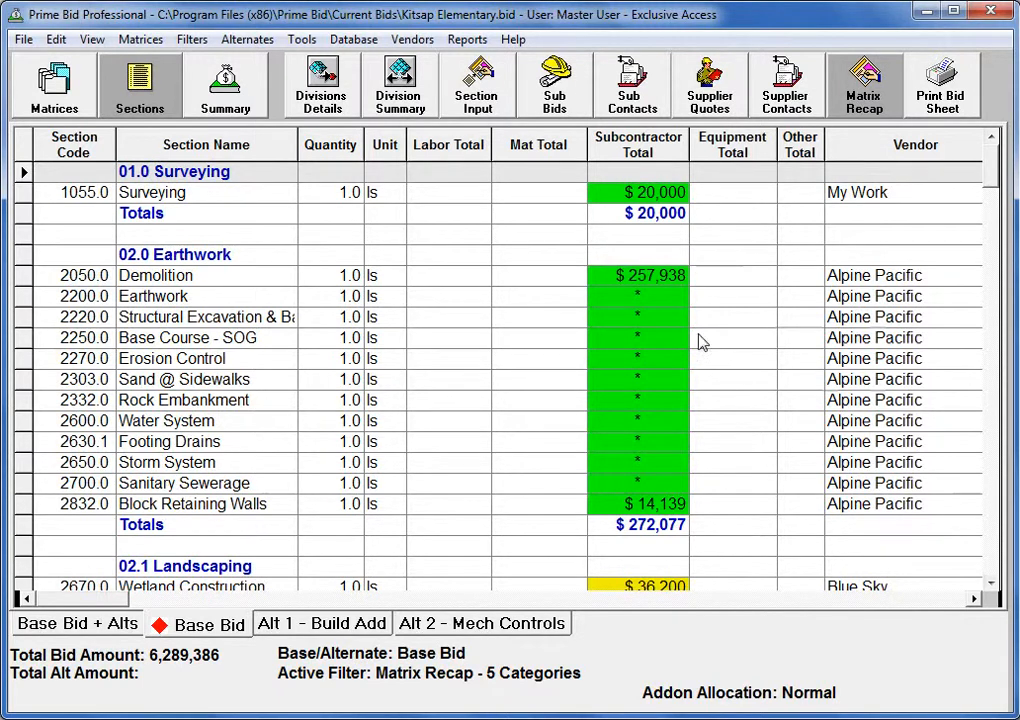
left_click(990, 585)
left_click(990, 587)
left_click(990, 587)
left_click(990, 587)
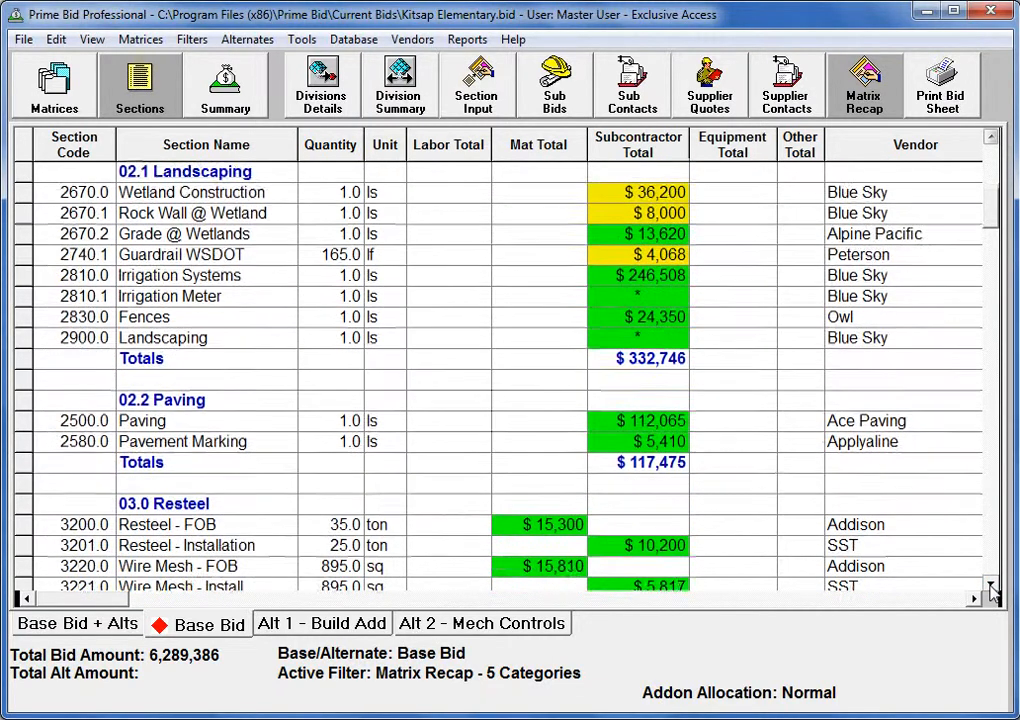
left_click(990, 587)
left_click(990, 587)
left_click(990, 587)
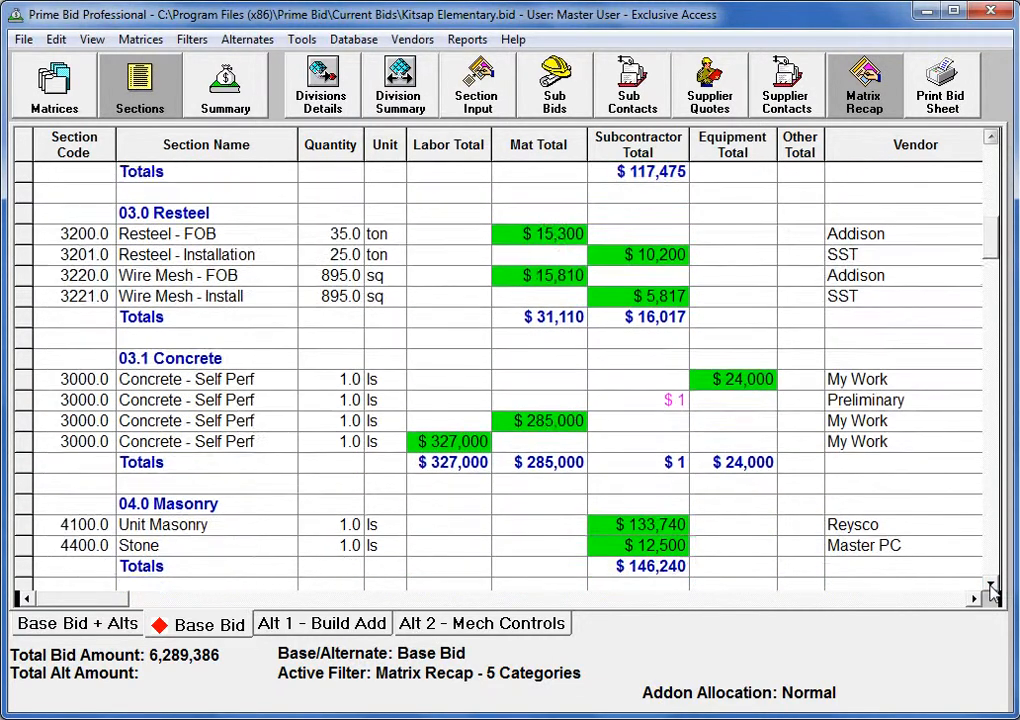
left_click(990, 587)
left_click(990, 587)
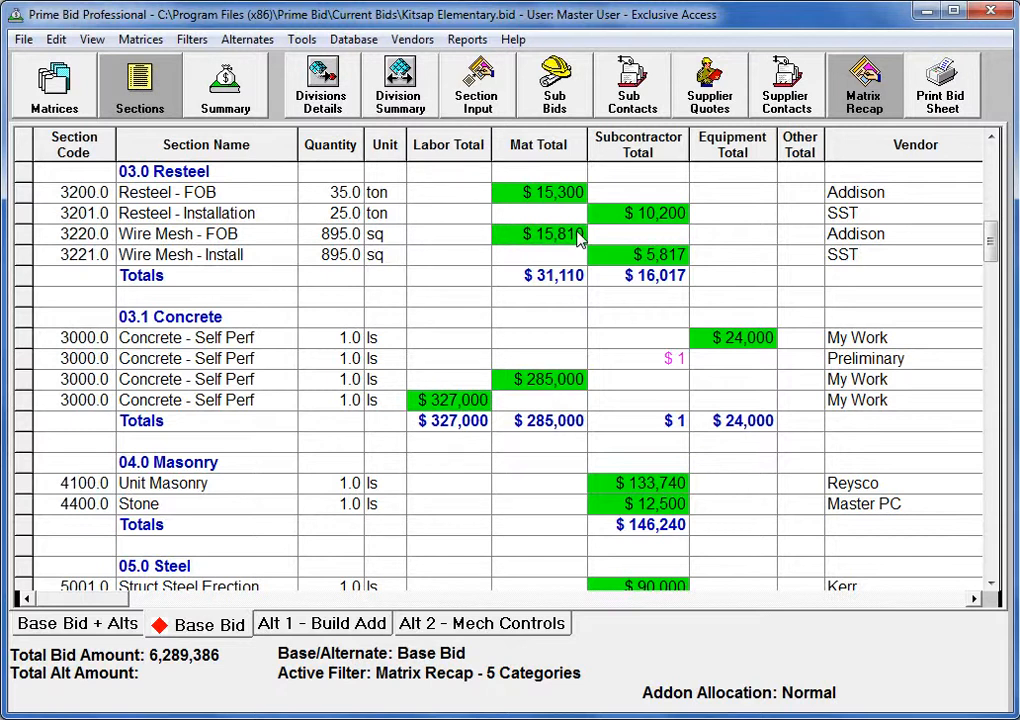
Check the print preview of the base bid's Matrix Recap and close it without printing
left_click(24, 40)
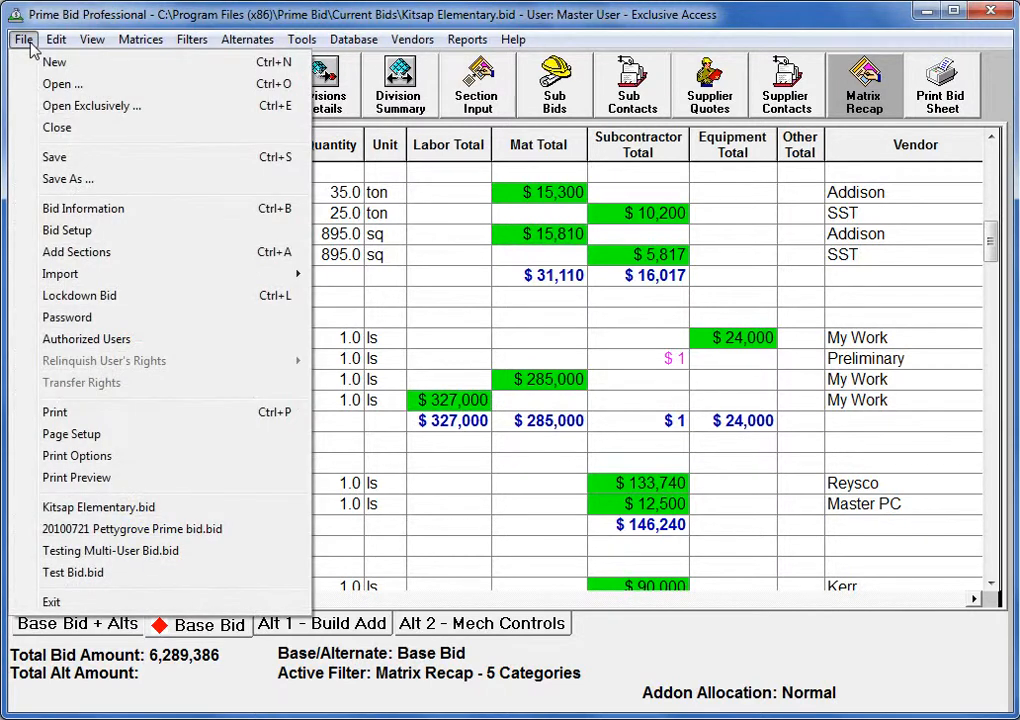
left_click(66, 478)
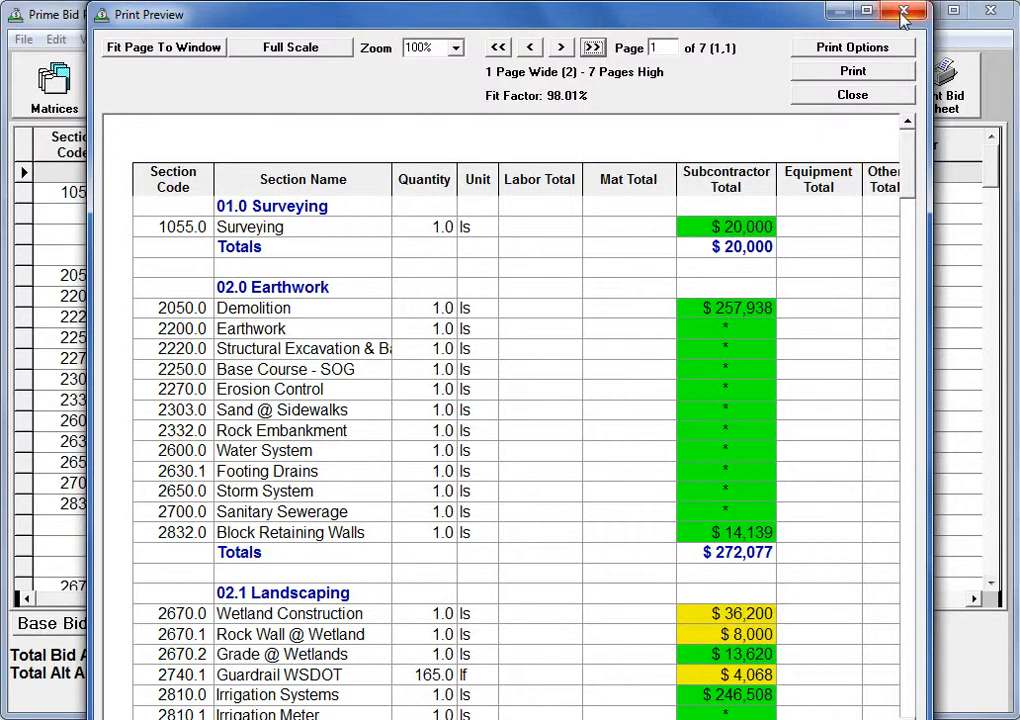
left_click(802, 98)
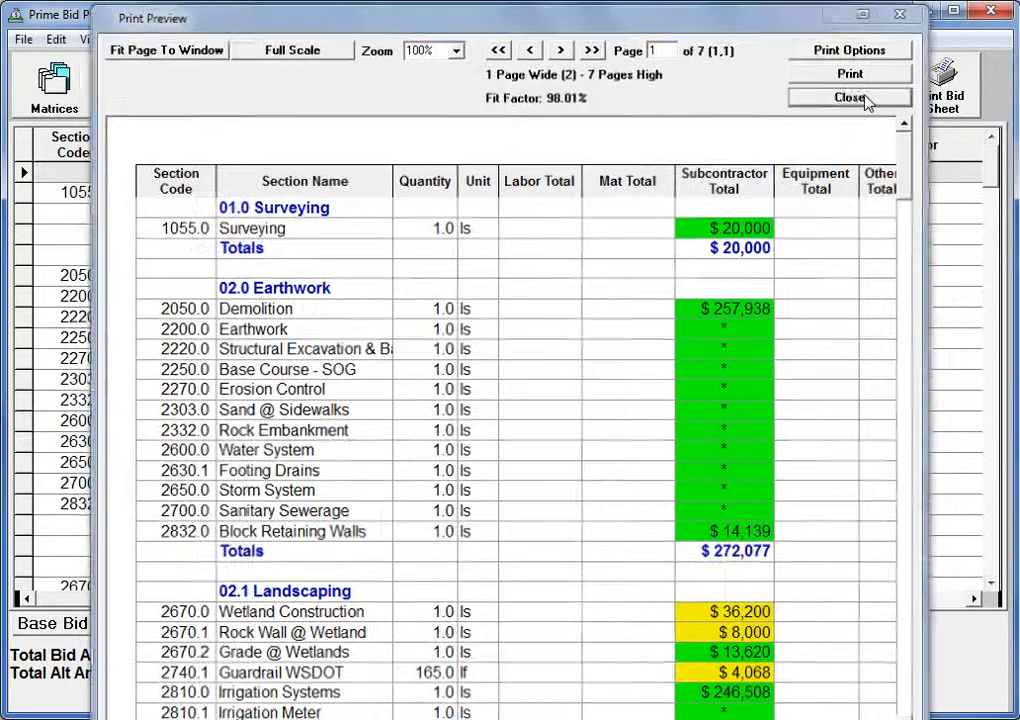